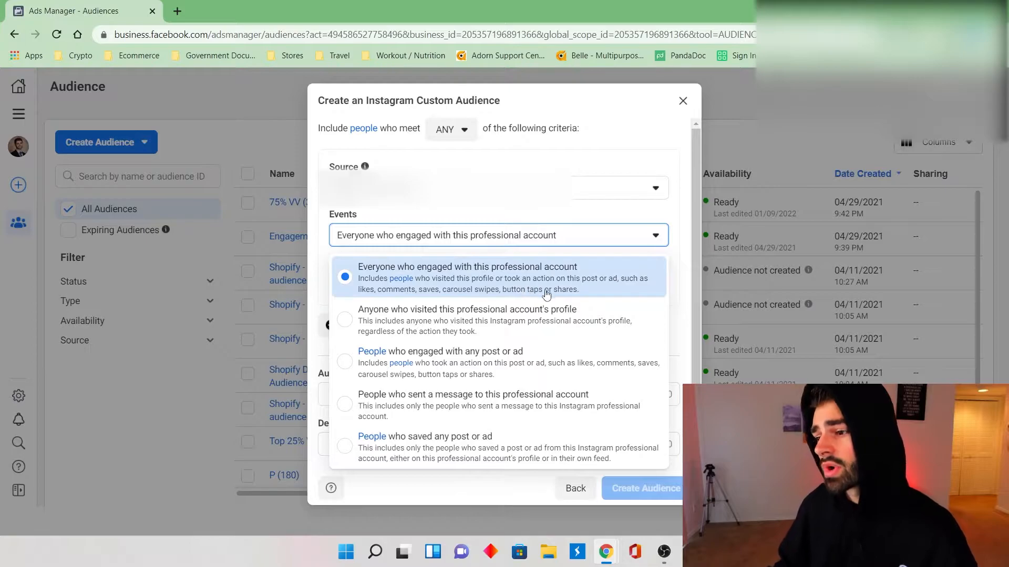
# Choose everyone who engaged with this professional account as the event and name the audience "Instagram Engagements (365 Days)"
pyautogui.click(572, 287)
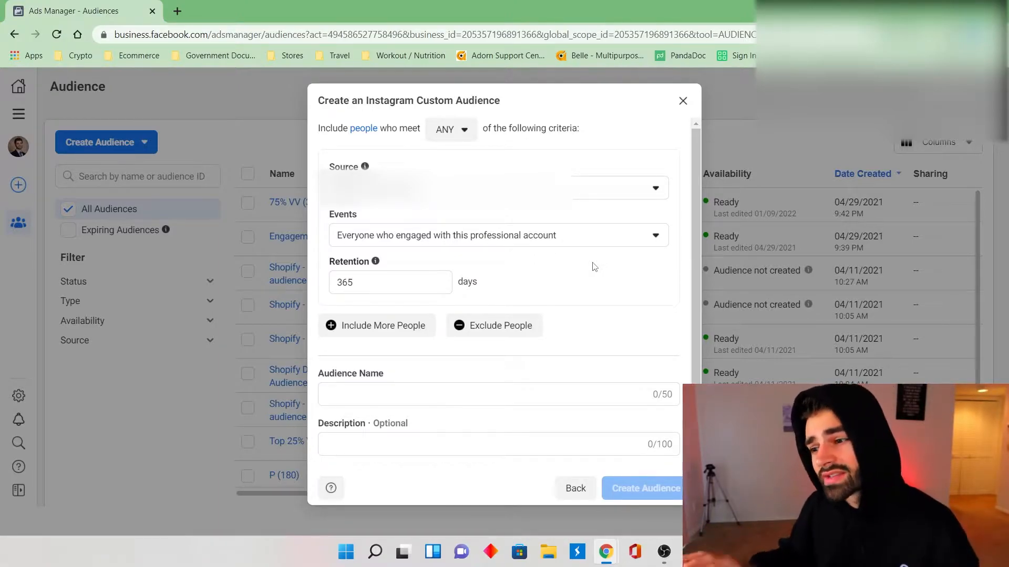
pyautogui.click(403, 395)
pyautogui.write('Instagram Engagements (365 Days)')
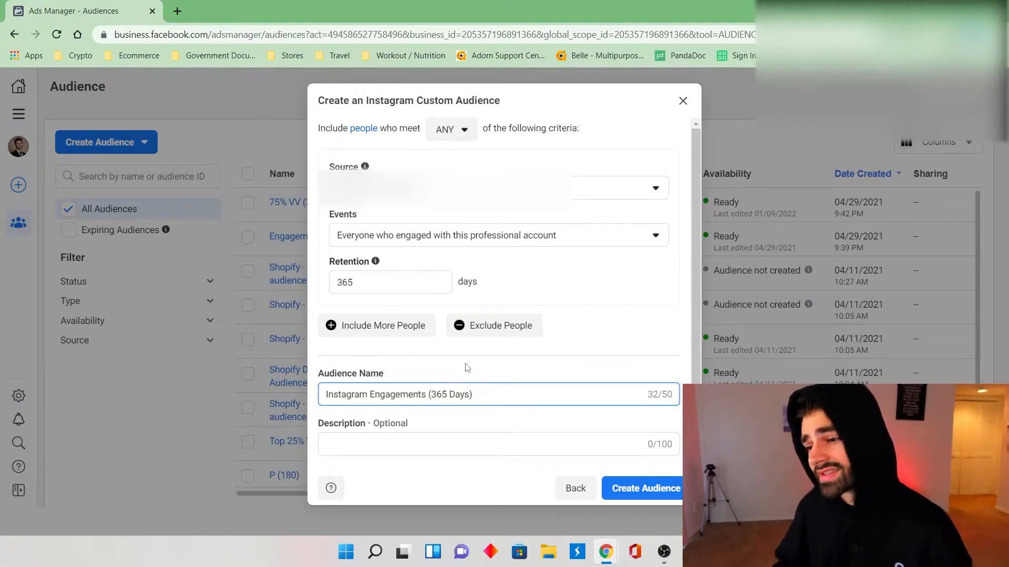
# Set the Instagram audience's retention to 60 days and go to its name for editing
pyautogui.doubleClick(345, 274)
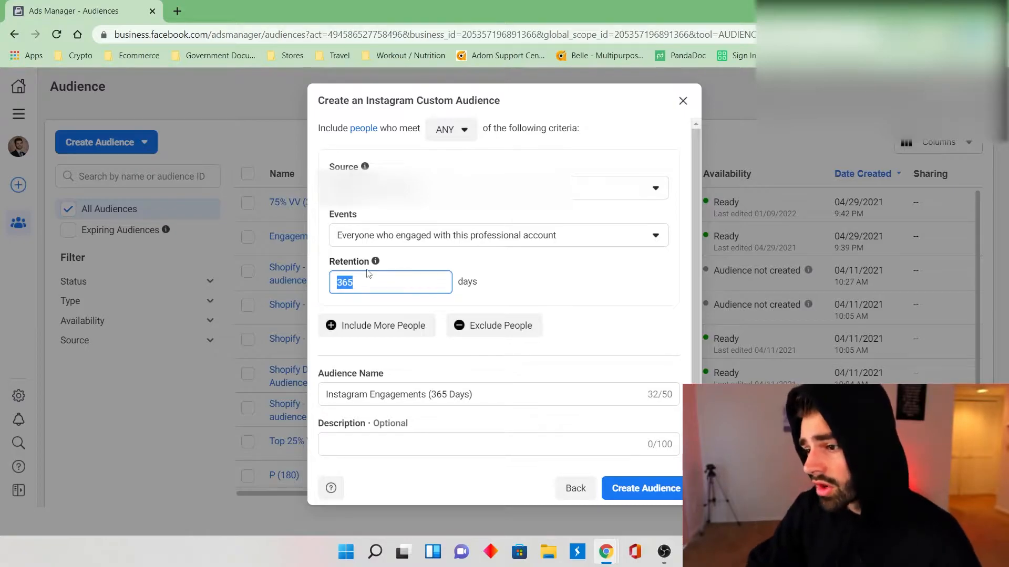
pyautogui.write('60')
pyautogui.click(447, 394)
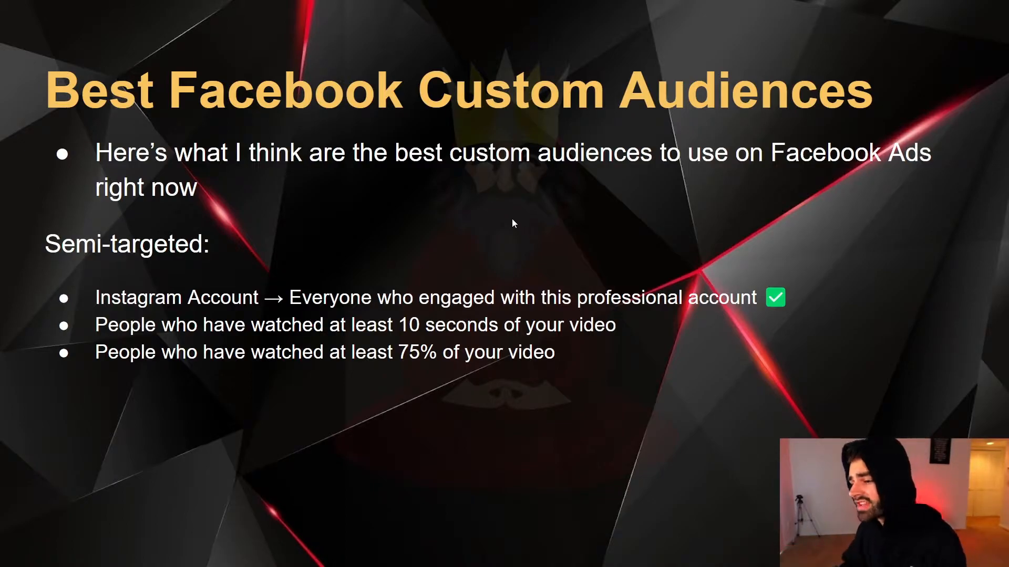
# Switch from the slides back to Ads Manager and start a custom audience with Video as the source
pyautogui.hotkey('alt', 'Tab')
pyautogui.hotkey('alt', 'Tab')
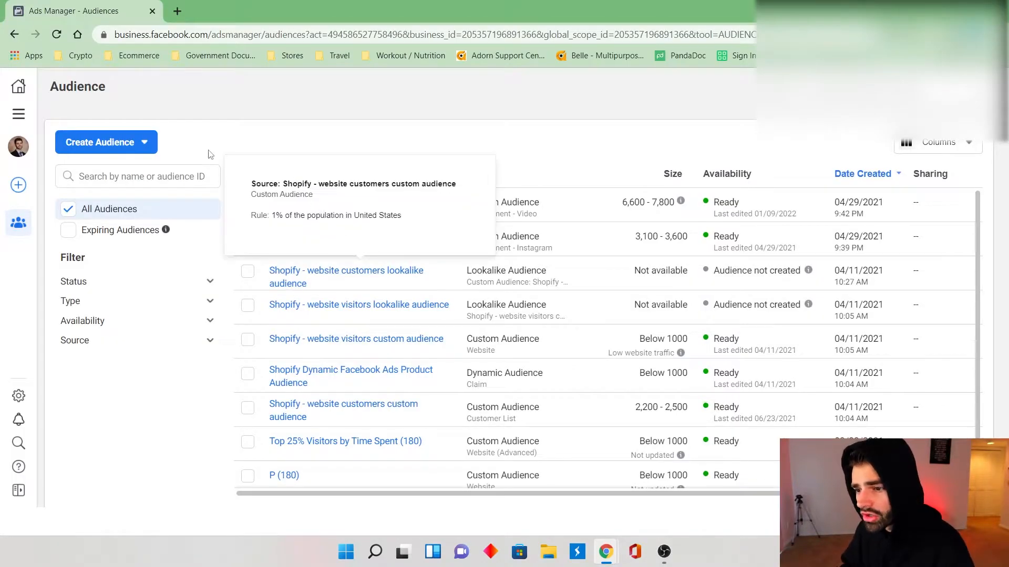
pyautogui.click(133, 143)
pyautogui.click(119, 175)
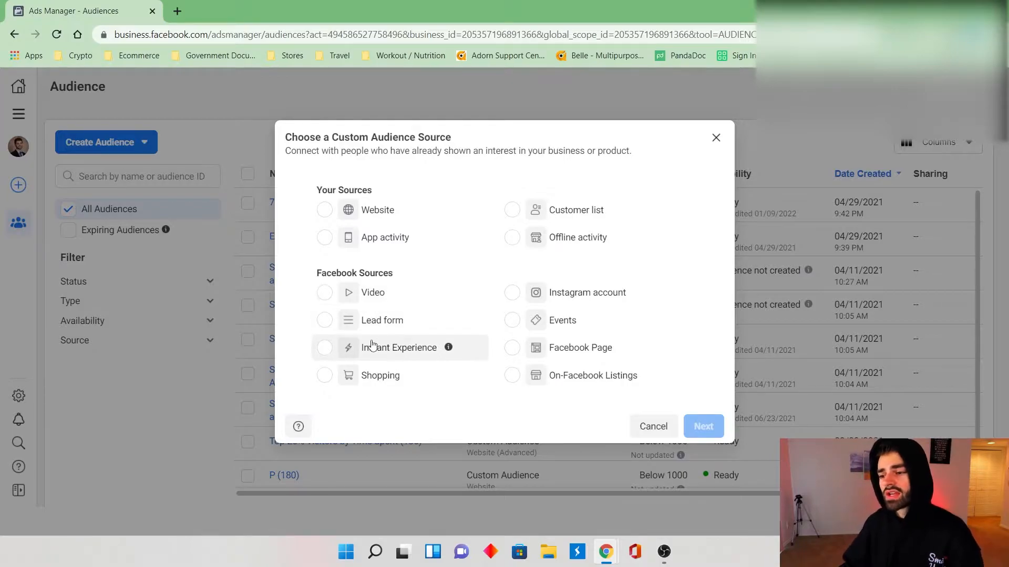
pyautogui.click(325, 293)
pyautogui.click(704, 426)
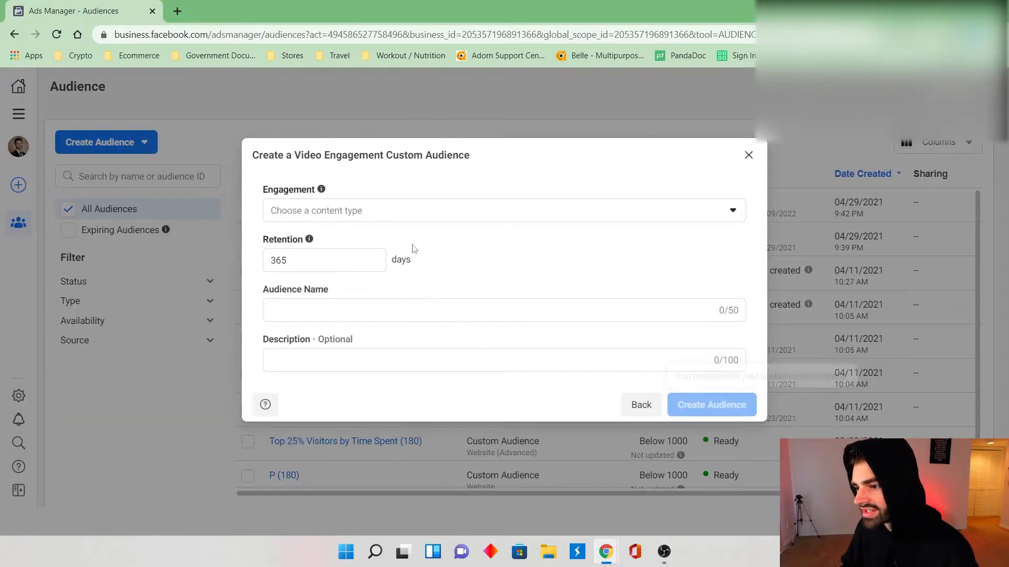
# Include people who viewed at least 10 seconds of the video Carousel 1.mp4 from the Uzikicks Facebook Page
pyautogui.click(350, 211)
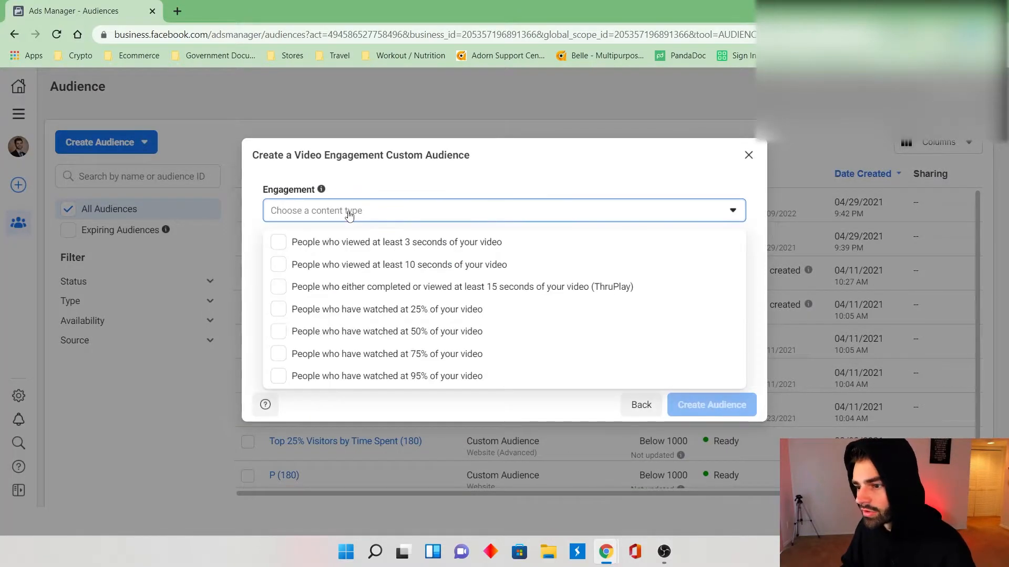
pyautogui.click(400, 268)
pyautogui.click(594, 165)
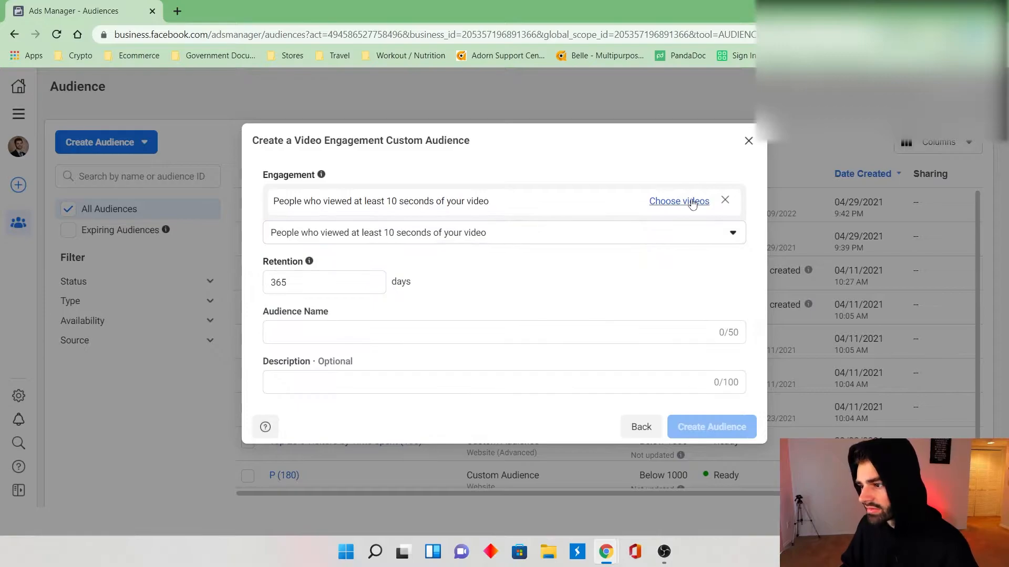
pyautogui.click(670, 203)
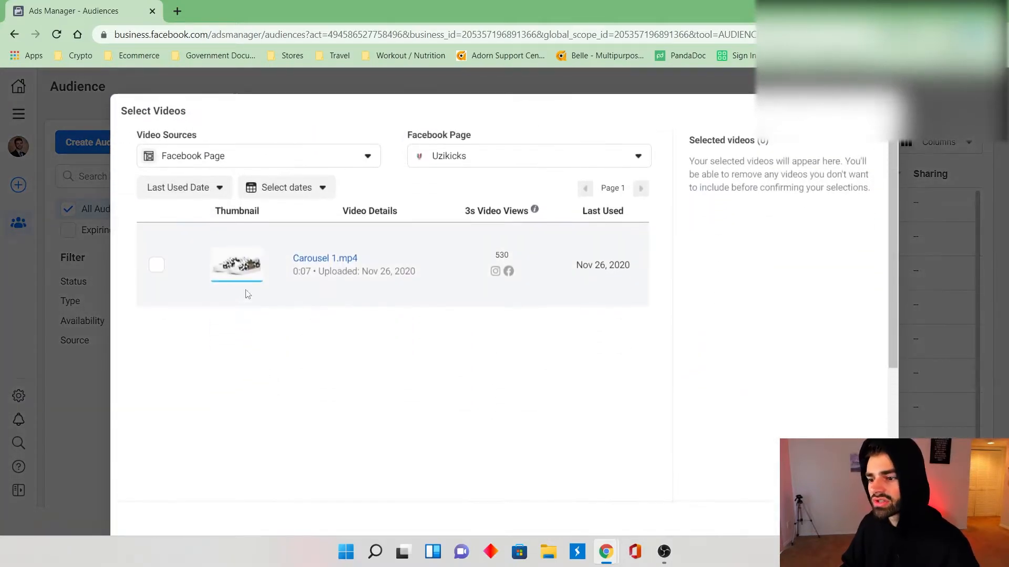
pyautogui.click(156, 264)
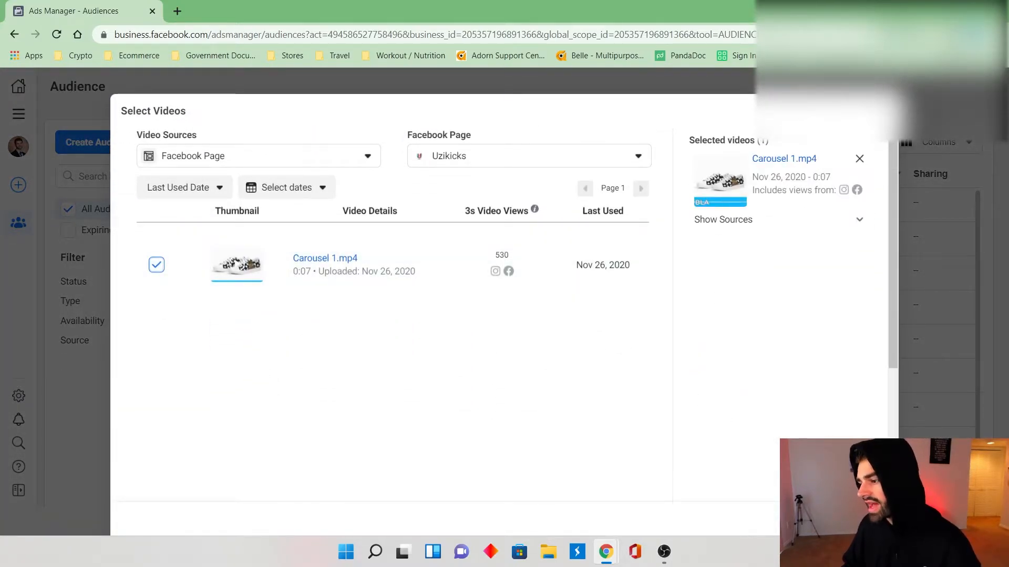
pyautogui.click(862, 520)
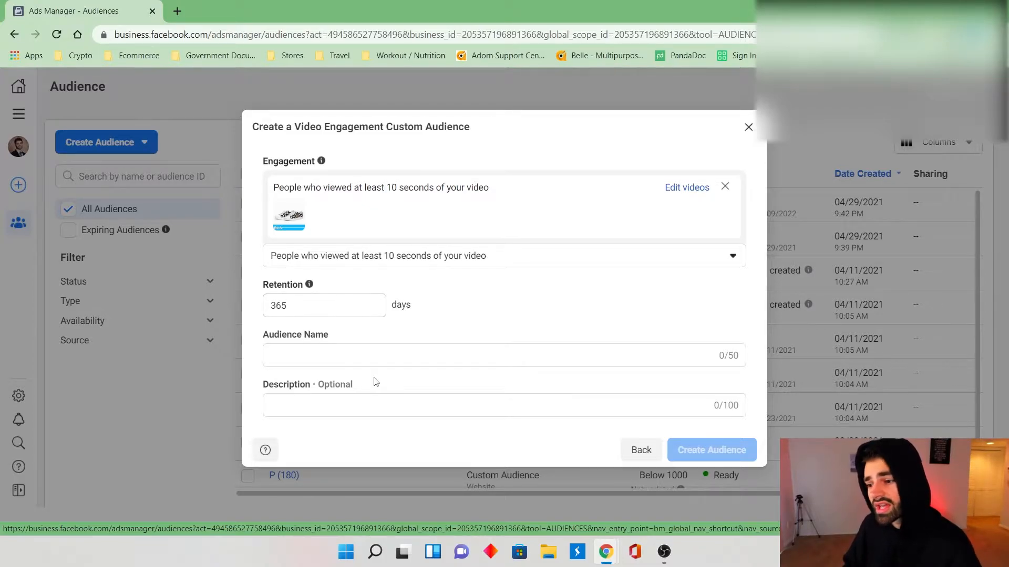
# Name the video engagement audience "10 Second VV's (365 Days)"
pyautogui.click(371, 355)
pyautogui.write("10 Second VV's (365 Days)")
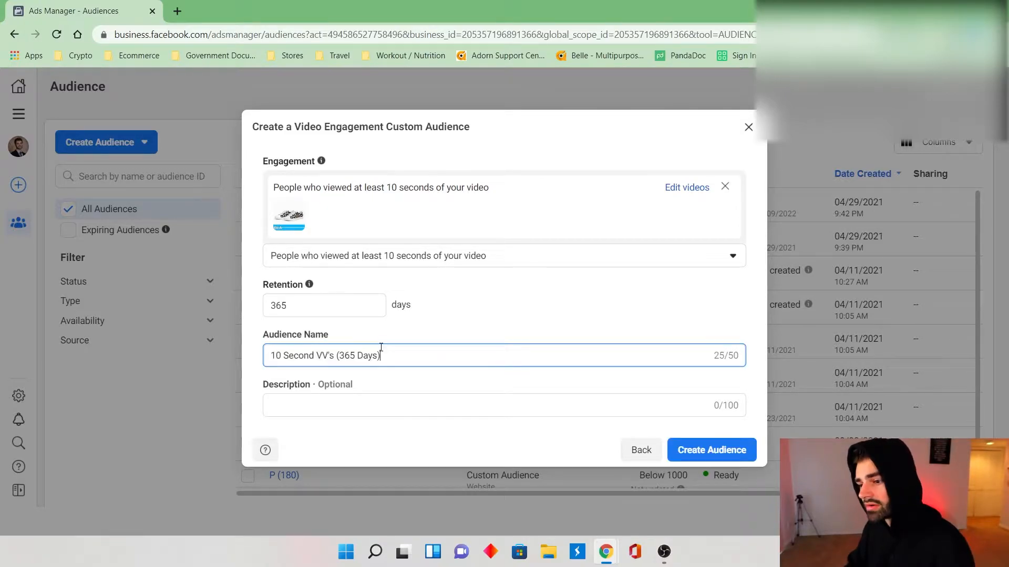
pyautogui.moveTo(381, 355); pyautogui.dragTo(342, 358)
pyautogui.click(423, 335)
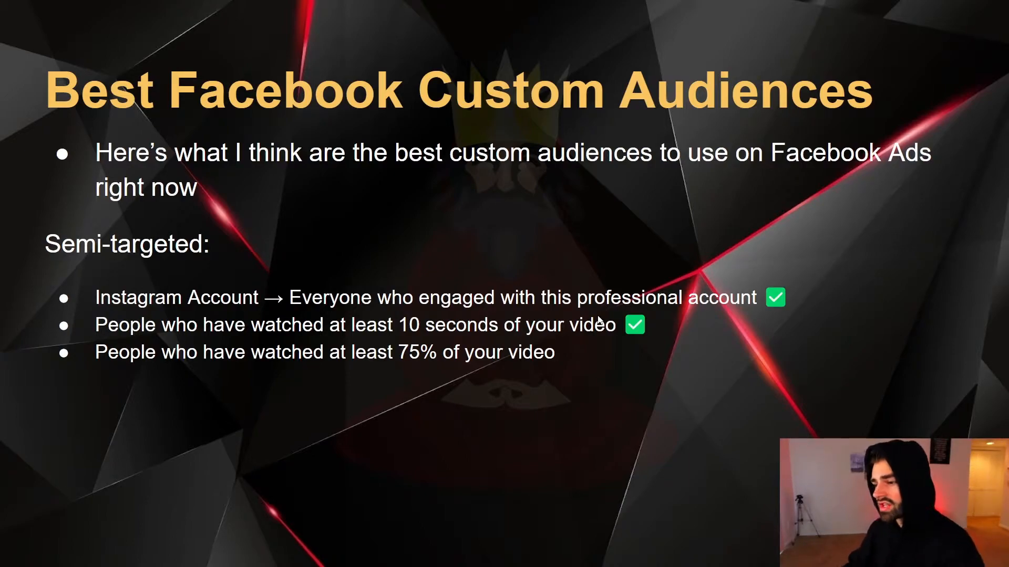
# Return to Ads Manager from the slides and start another custom audience based on Video
pyautogui.hotkey('alt', 'Tab')
pyautogui.click(103, 142)
pyautogui.click(121, 176)
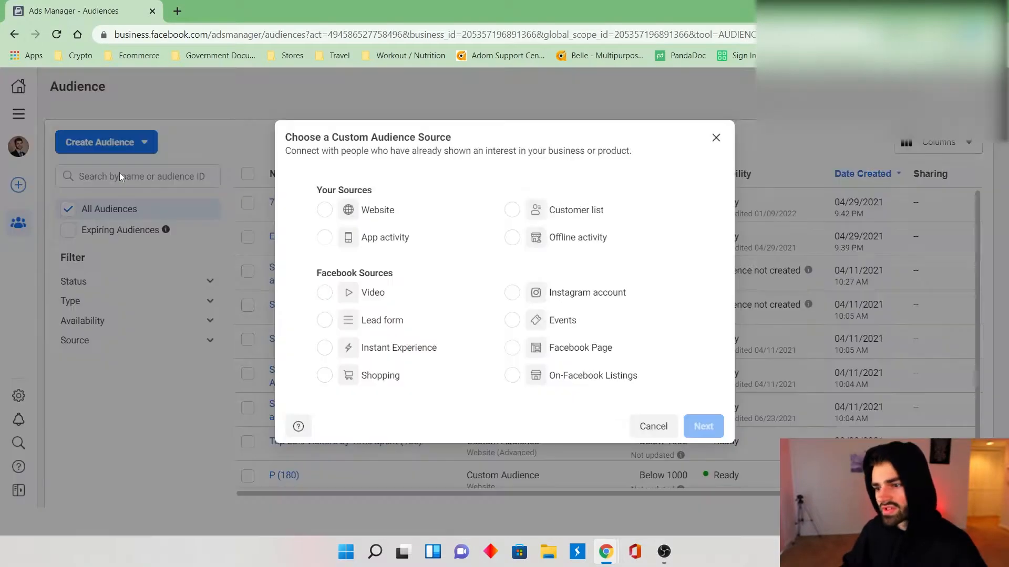
pyautogui.click(325, 296)
pyautogui.click(704, 426)
# Set the engagement type to people who have watched at 75% of your video
pyautogui.click(399, 213)
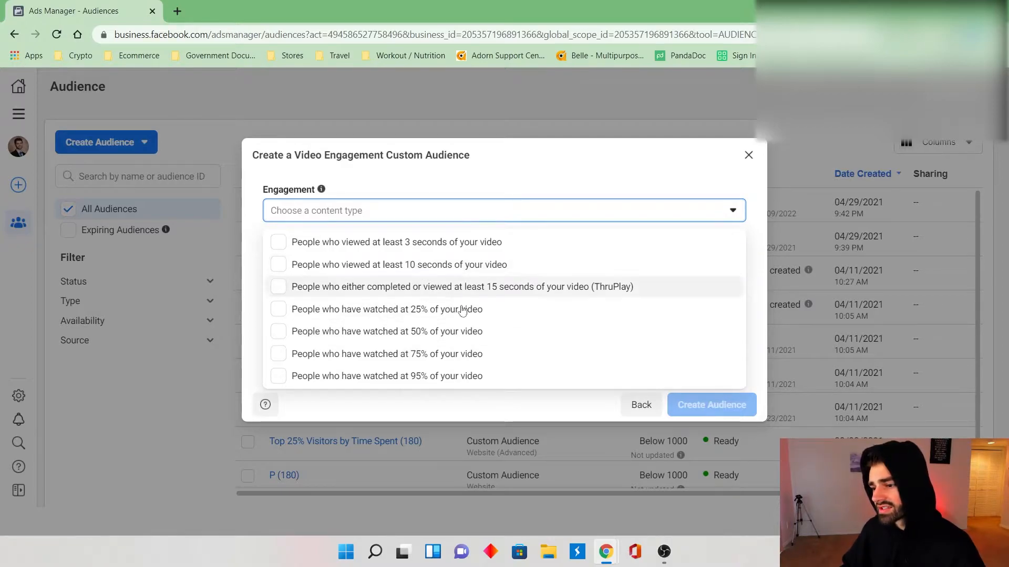
pyautogui.click(441, 353)
pyautogui.click(582, 169)
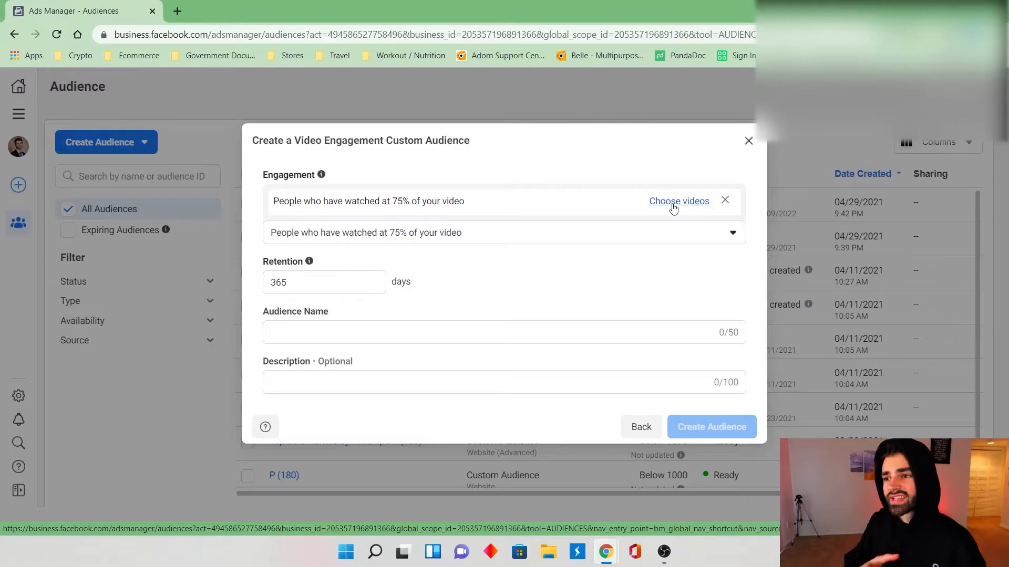
# Name the video engagement audience "VV's 75% (365 Days)"
pyautogui.click(303, 336)
pyautogui.write("75 Second VV's (365 Days)")
pyautogui.moveTo(320, 332); pyautogui.dragTo(2, 357)
pyautogui.press('BackSpace')
pyautogui.press('Right')
pyautogui.press('Right')
pyautogui.write('75%')
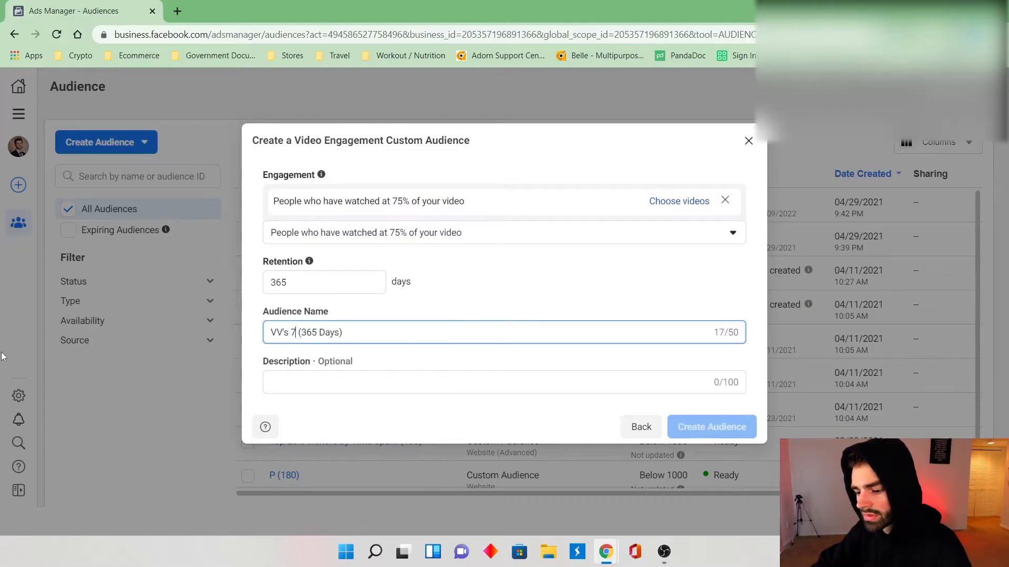
pyautogui.press('End')
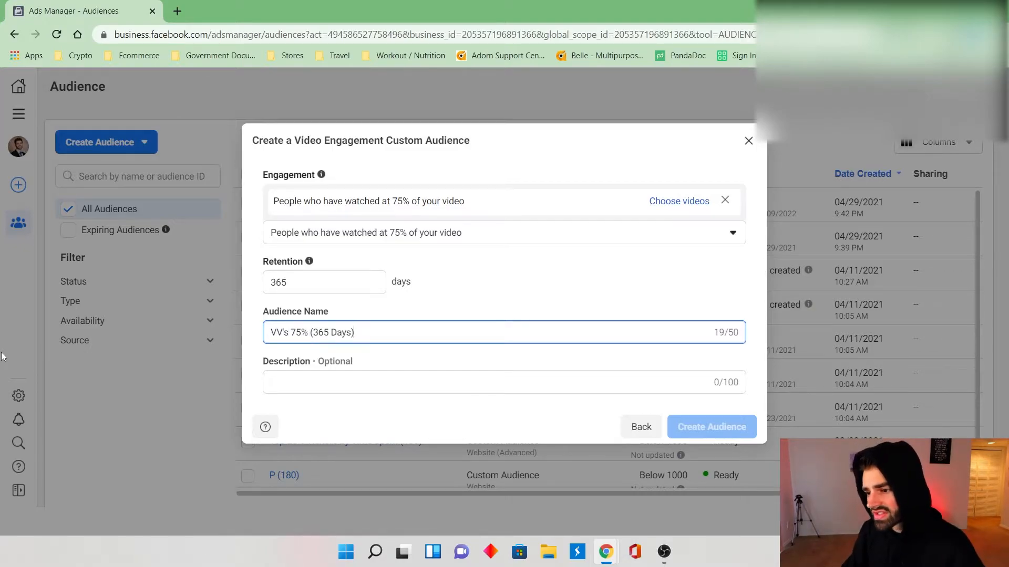
# Change the day count in the audience name to 60 and open the retention period for editing
pyautogui.press('BackSpace')
pyautogui.press('BackSpace')
pyautogui.press('BackSpace')
pyautogui.write('60')
pyautogui.click(302, 282)
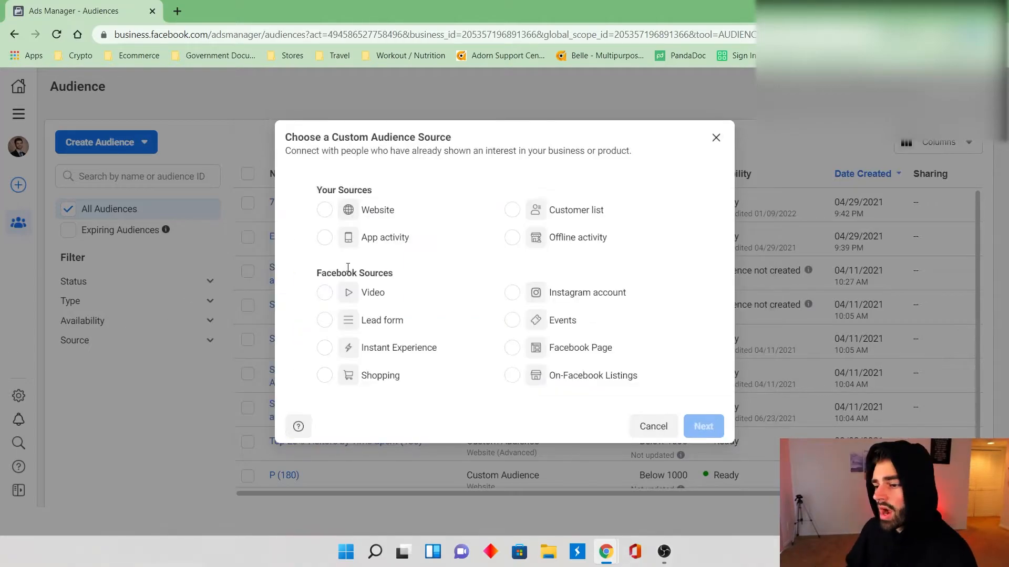
# Start another Video custom audience and pick people who completed or viewed at least 15 seconds (ThruPlay) as the engagement
pyautogui.click(325, 292)
pyautogui.click(704, 426)
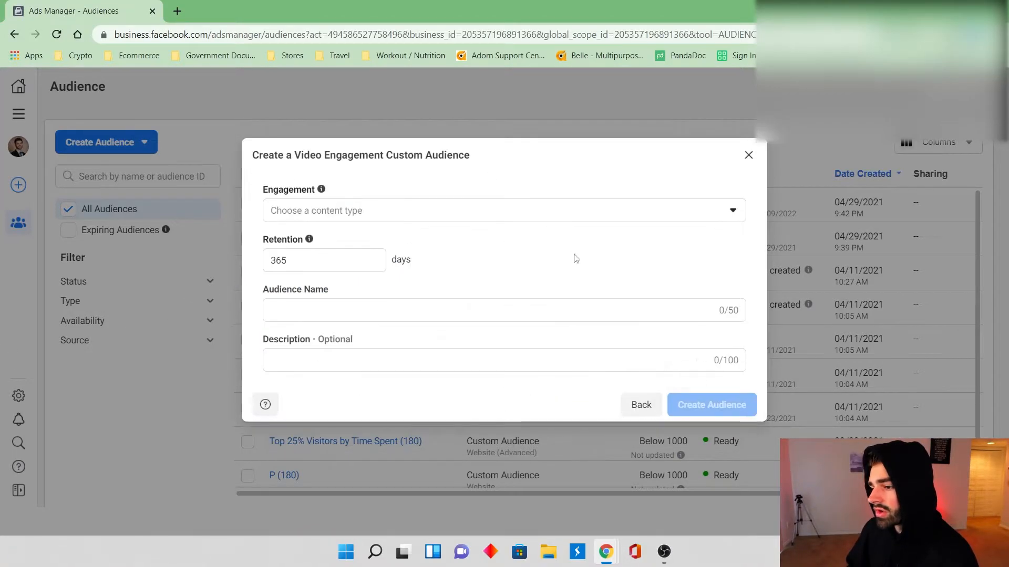
pyautogui.click(435, 218)
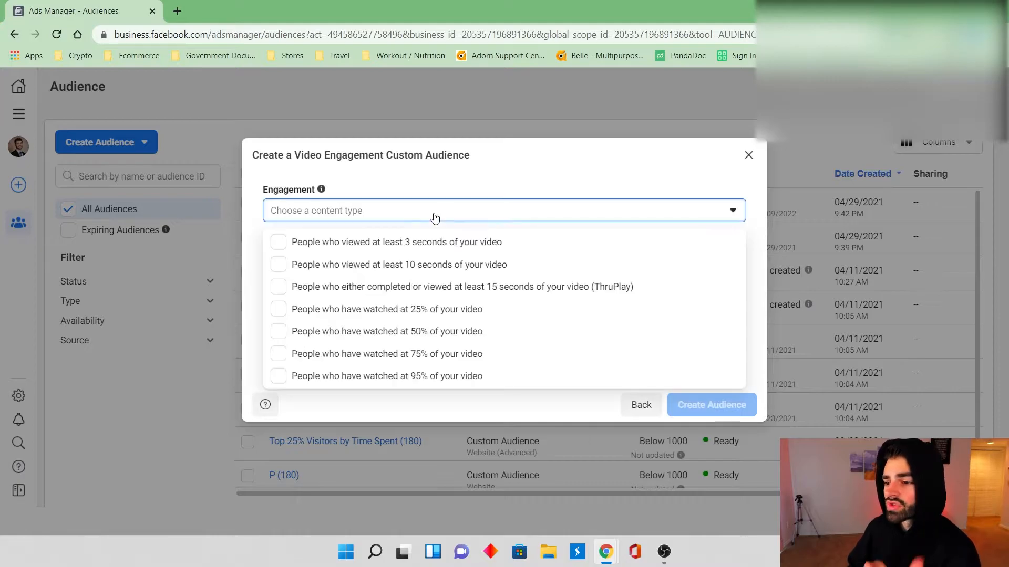
pyautogui.click(520, 291)
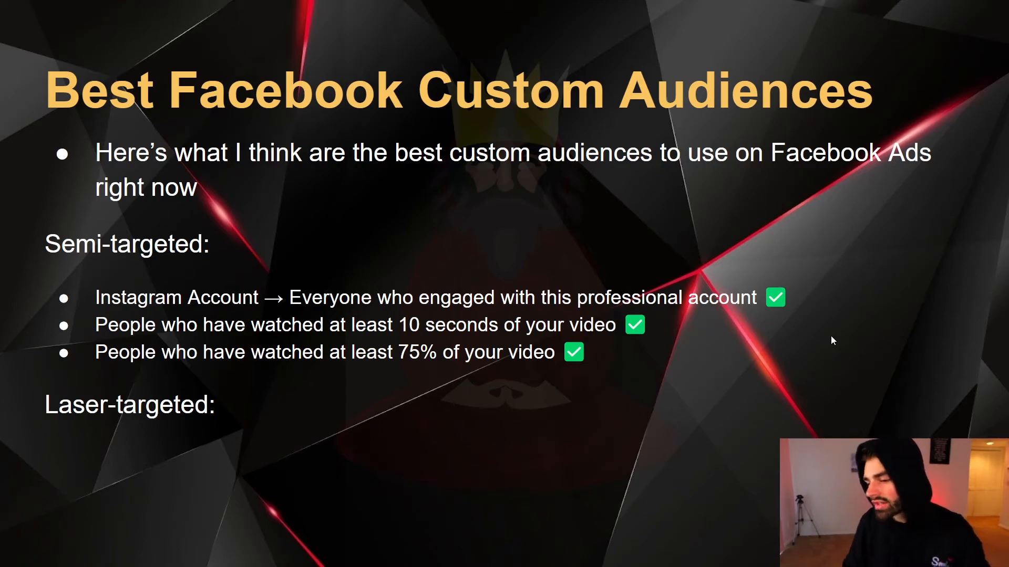
# Advance the slide, switch back to Ads Manager and start a custom audience with Instagram account as the source
pyautogui.press('Right')
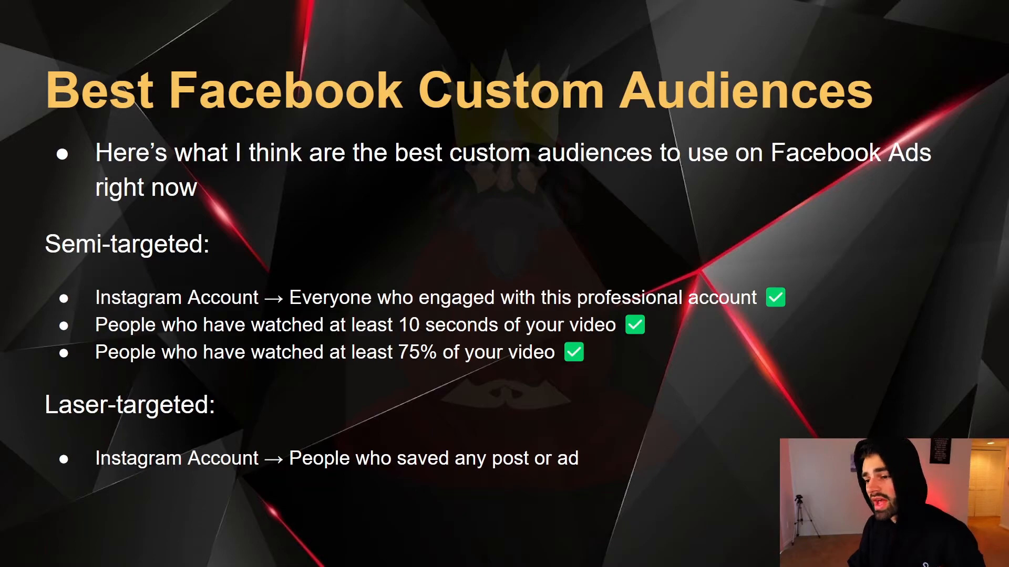
pyautogui.hotkey('alt', 'Tab')
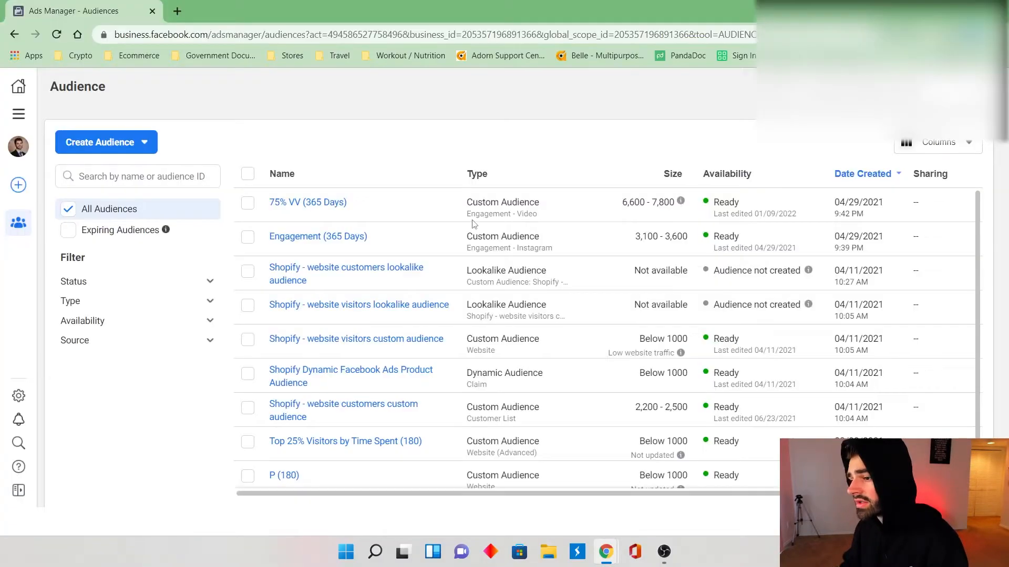
pyautogui.click(105, 142)
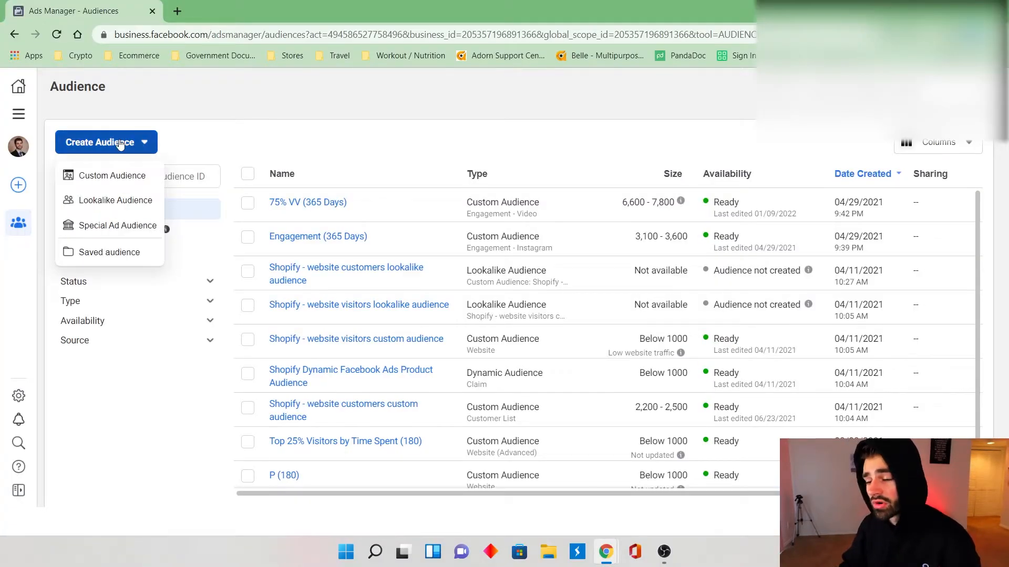
pyautogui.click(138, 180)
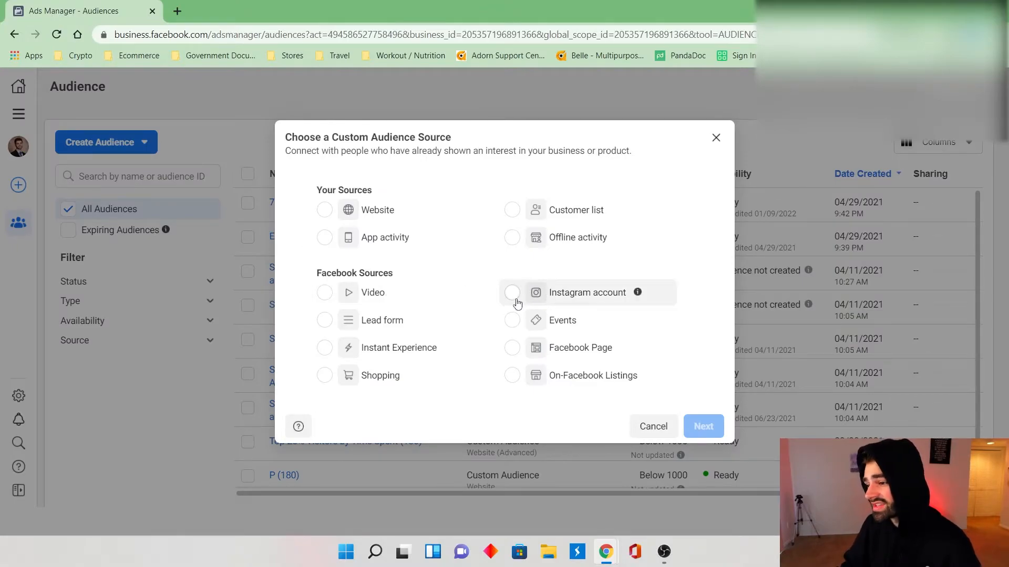
pyautogui.click(515, 298)
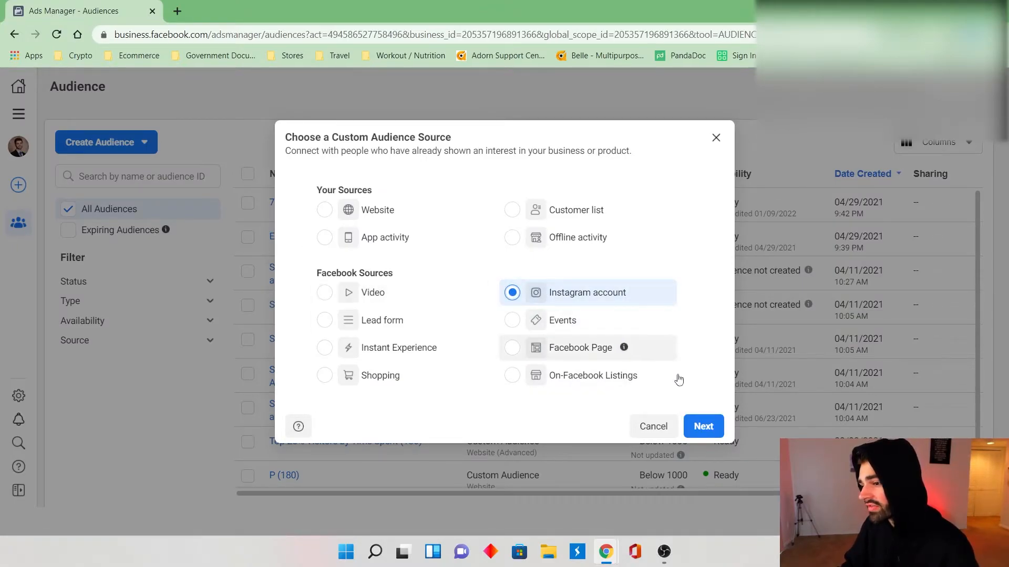
pyautogui.click(699, 430)
# Set the Instagram audience's event to people who saved any post or ad
pyautogui.click(447, 239)
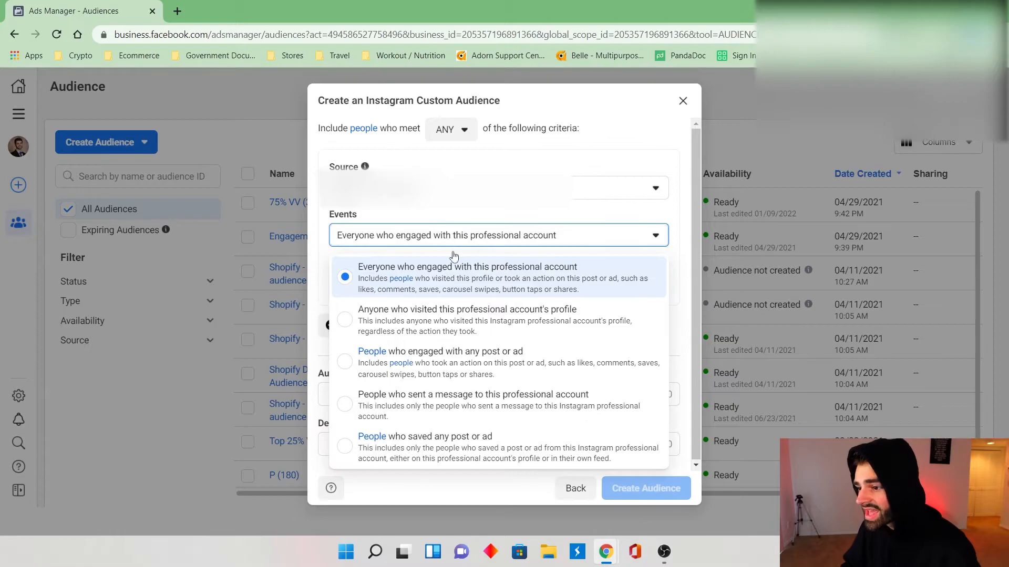
pyautogui.click(477, 444)
pyautogui.click(462, 231)
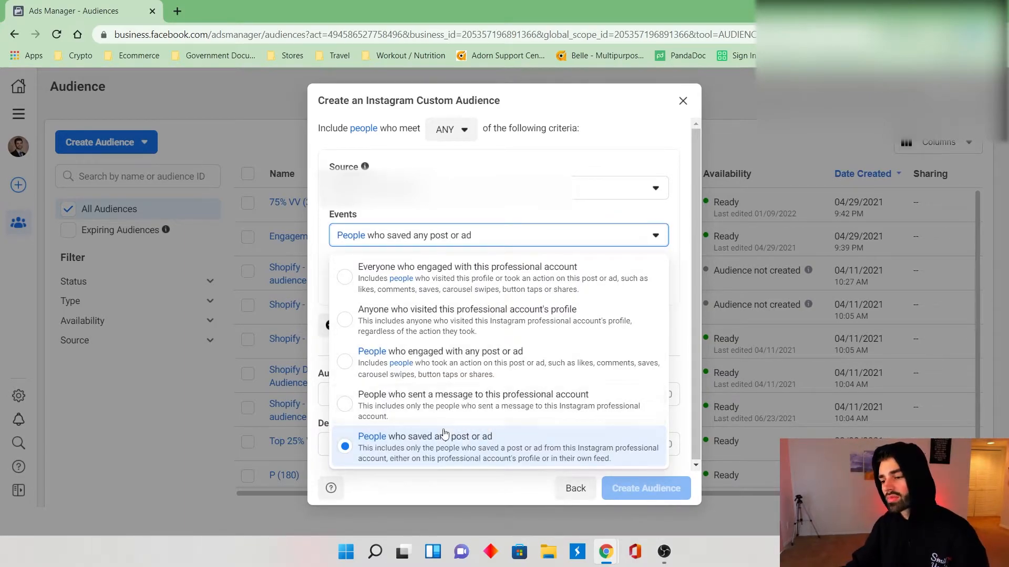
pyautogui.click(462, 441)
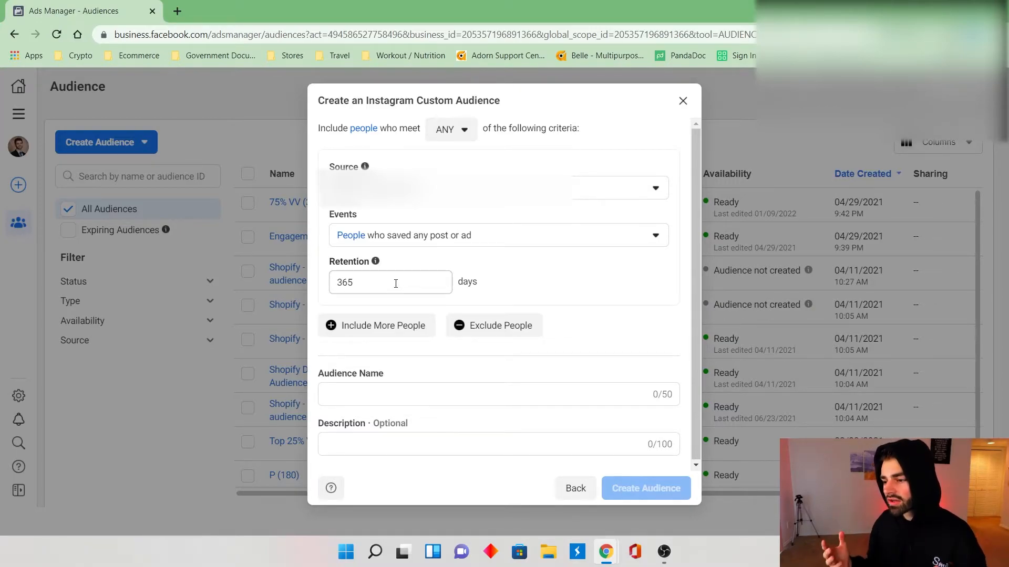
# Name the Instagram audience "Instagram Saved Posts (365 Days)"
pyautogui.click(473, 391)
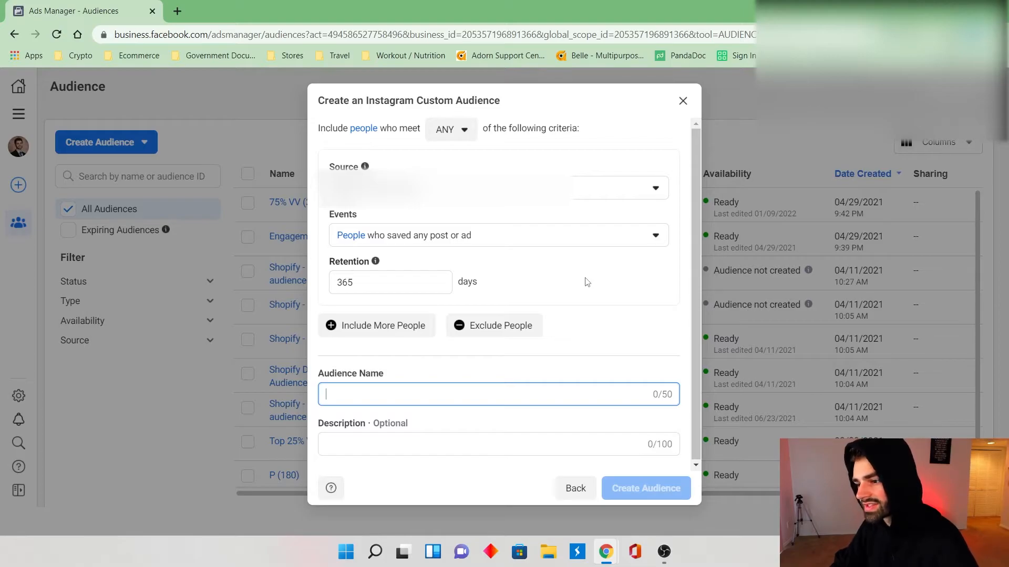
pyautogui.write('Instagram ')
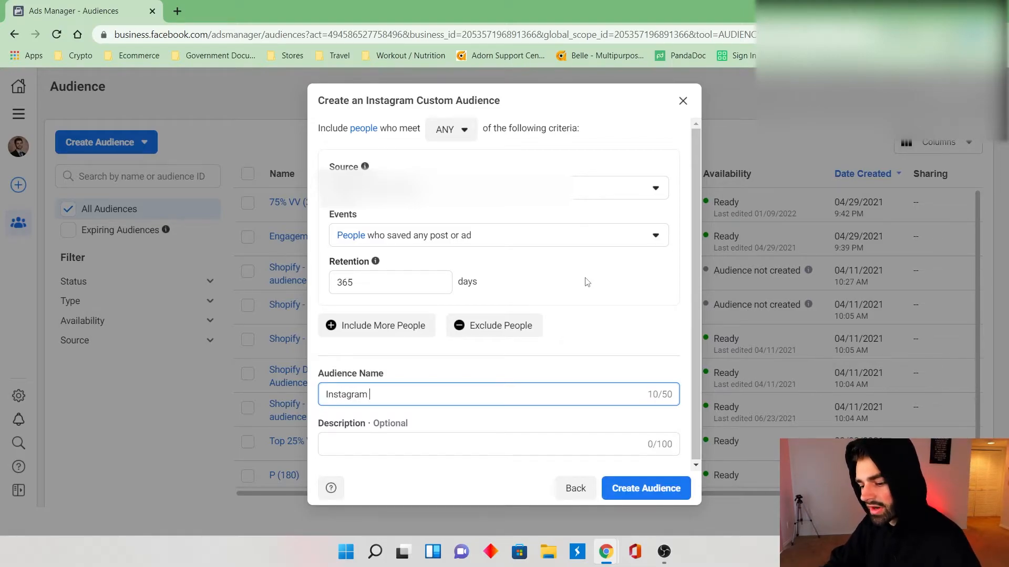
pyautogui.write('SAved Posts ')
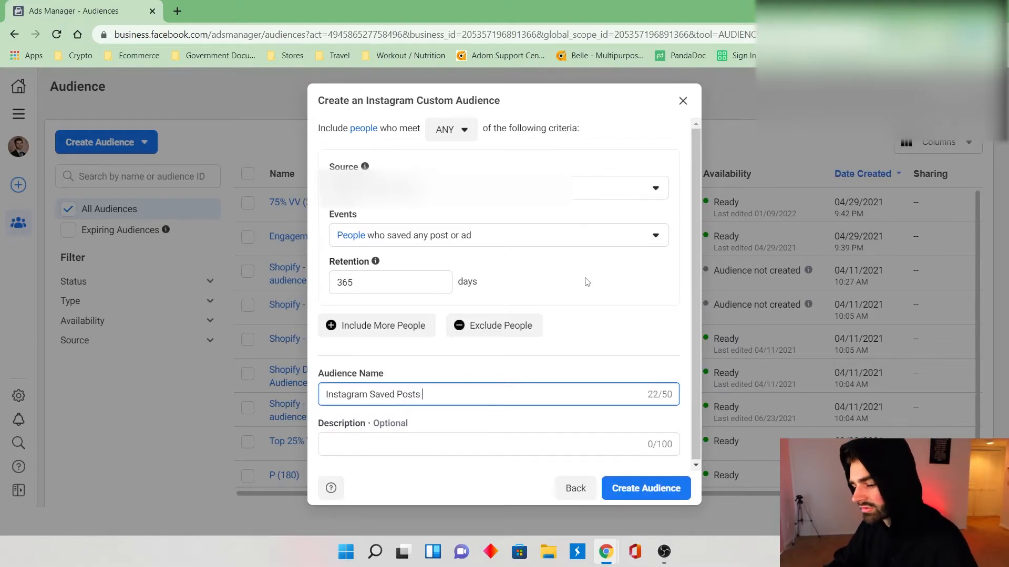
pyautogui.write('(365 Days)')
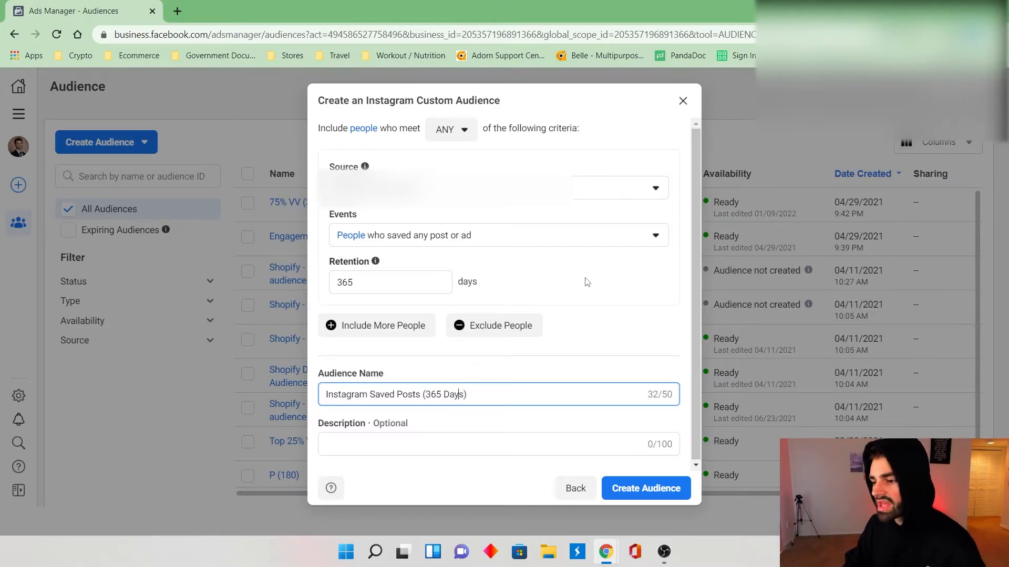
# Rename the audience "Instagram Saved Posts (30 Days)" and set its retention to 30 days
pyautogui.press('BackSpace')
pyautogui.press('BackSpace')
pyautogui.press('BackSpace')
pyautogui.write('30')
pyautogui.doubleClick(394, 282)
pyautogui.write('30')
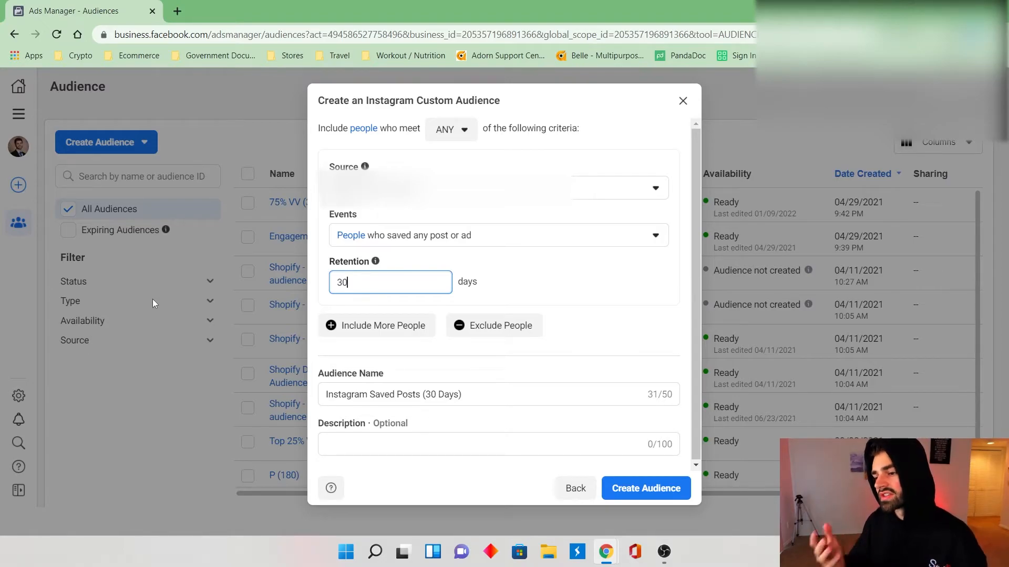
# Set the saved-posts audience's retention to 60 days and update the day count in its name to 60
pyautogui.doubleClick(378, 290)
pyautogui.write('60')
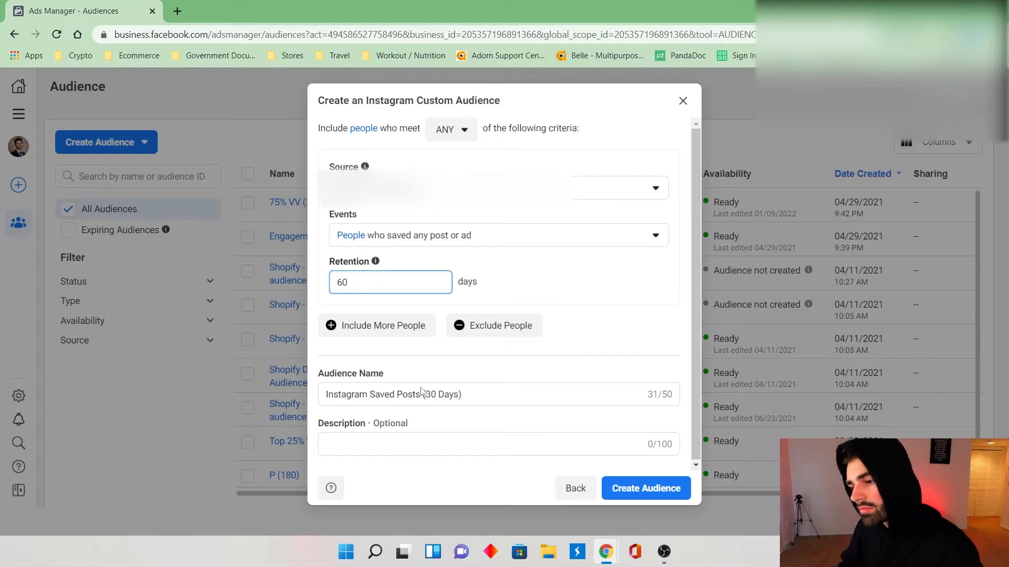
pyautogui.click(438, 395)
pyautogui.press('BackSpace')
pyautogui.press('BackSpace')
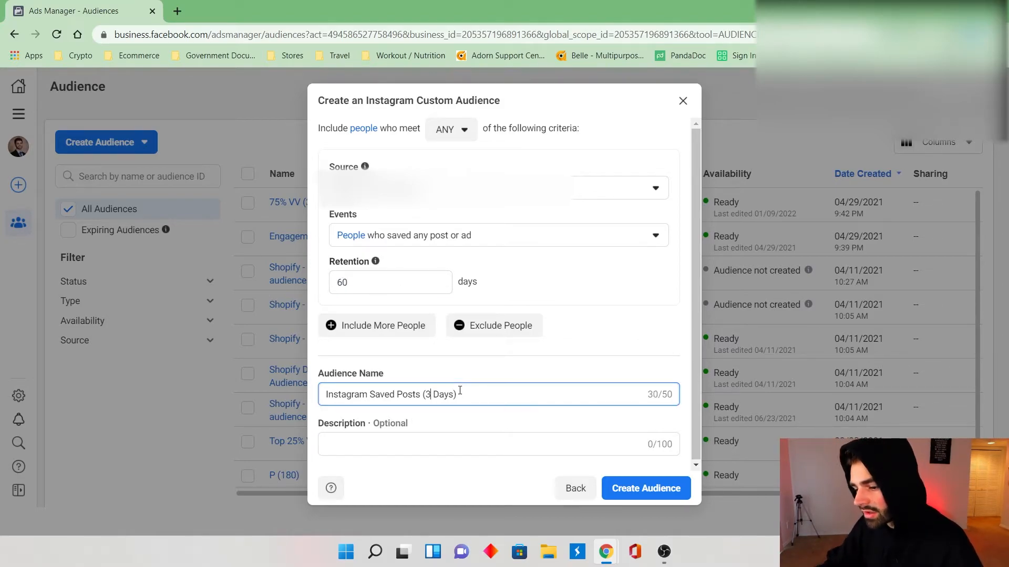
pyautogui.write('60')
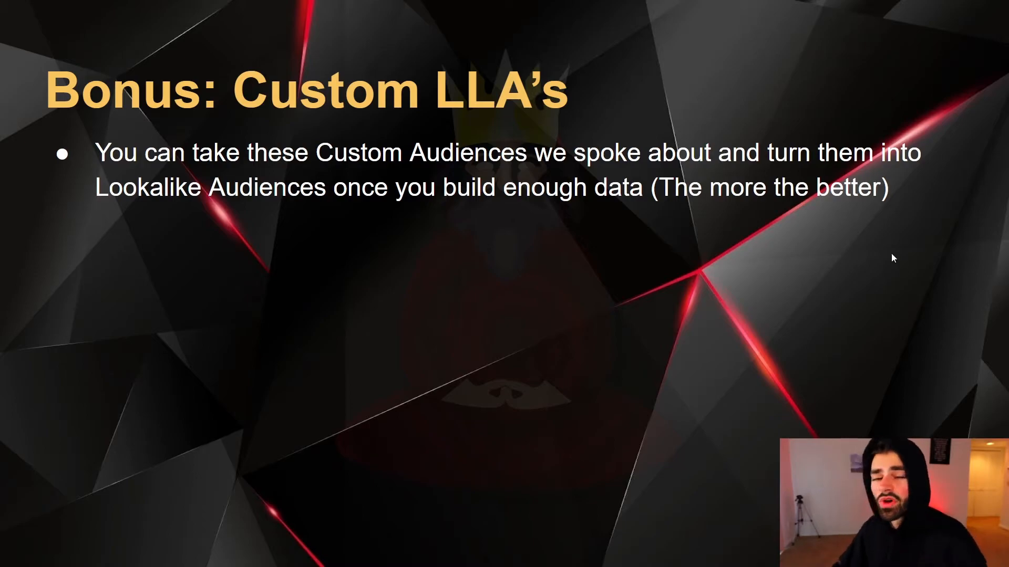
# Advance the slide, switch back to Ads Manager and start a new lookalike audience
pyautogui.click(874, 205)
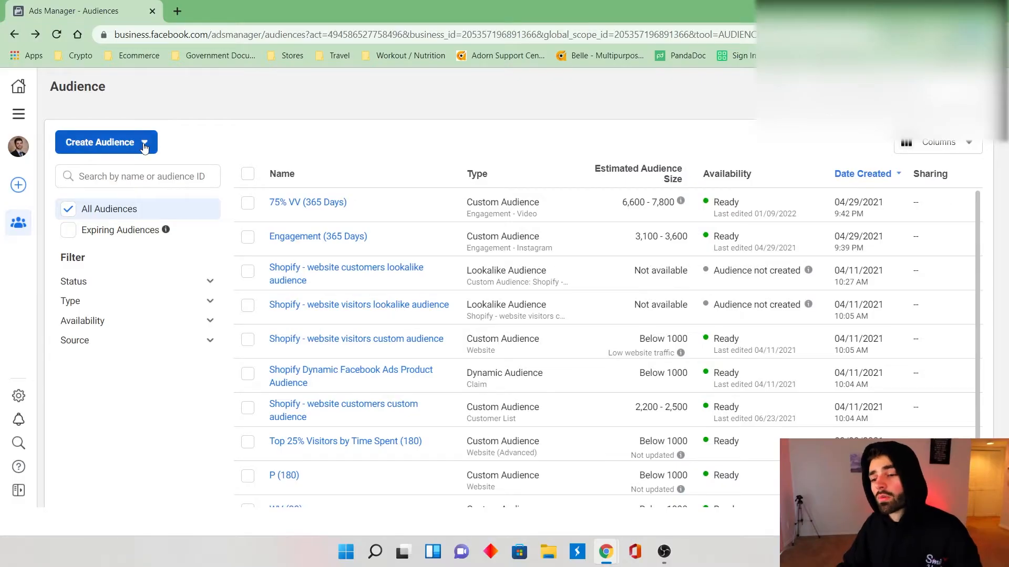
pyautogui.click(144, 146)
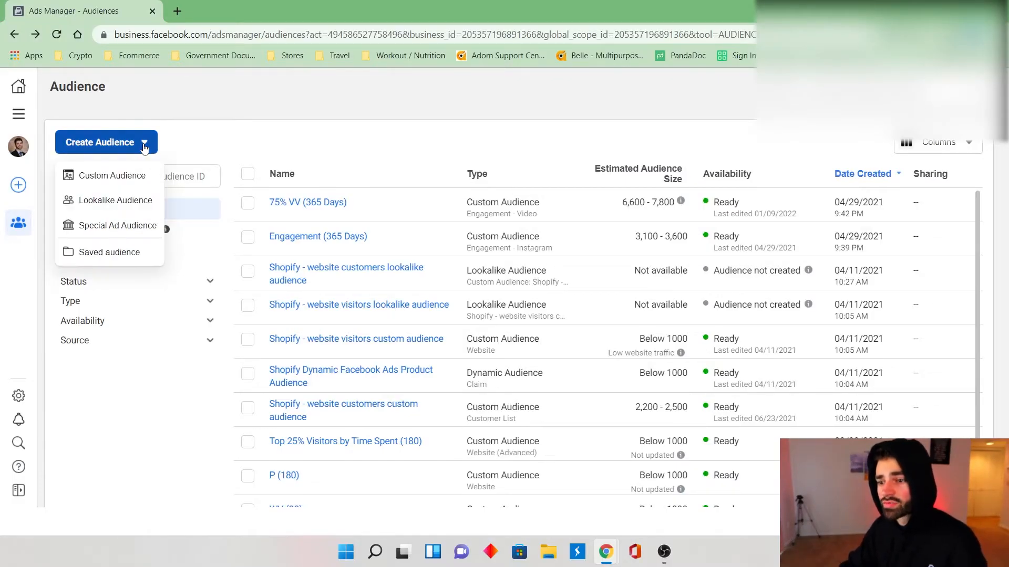
pyautogui.click(146, 205)
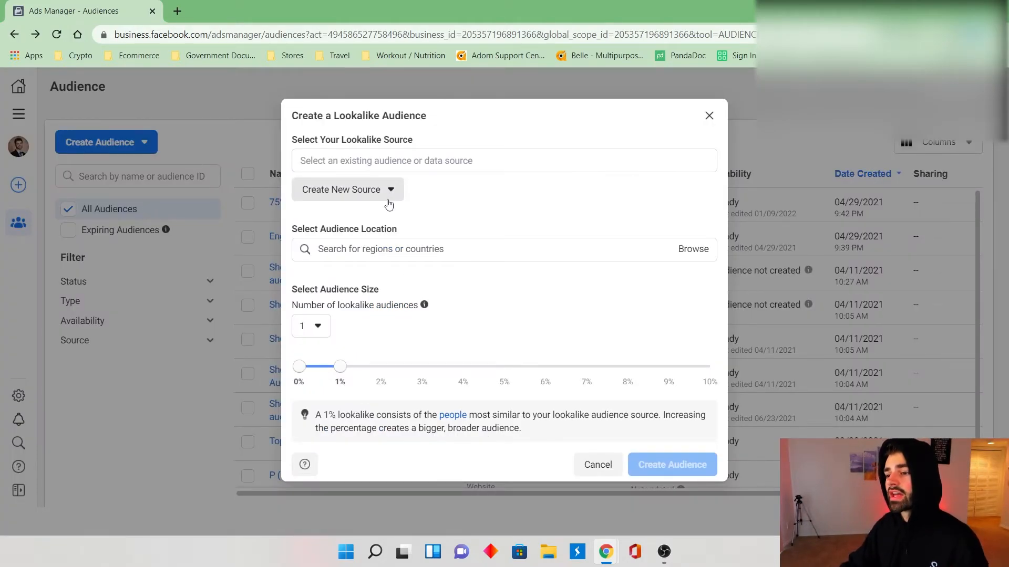
# Create a new custom audience as the lookalike source, based on the Instagram account
pyautogui.click(339, 192)
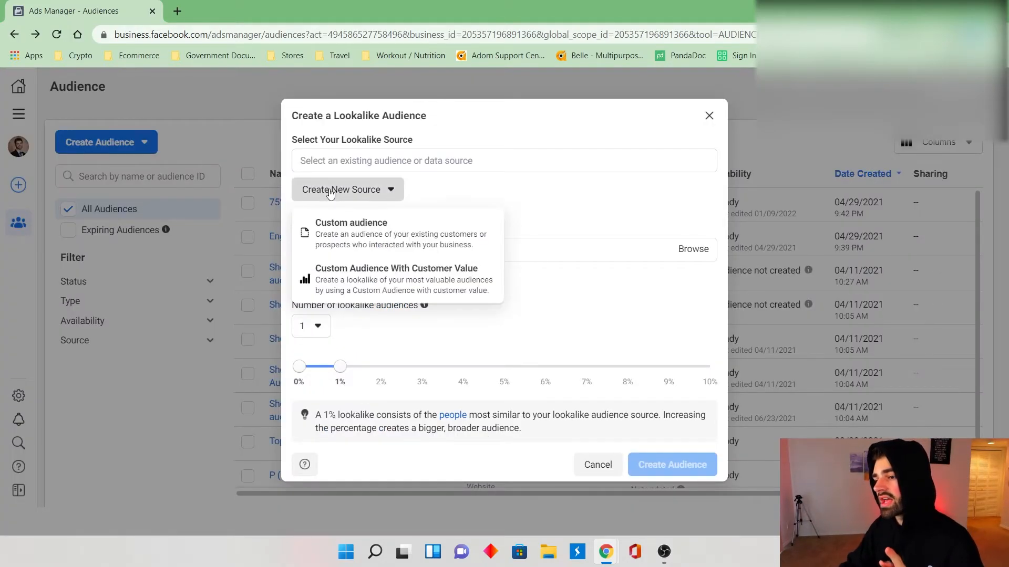
pyautogui.click(367, 229)
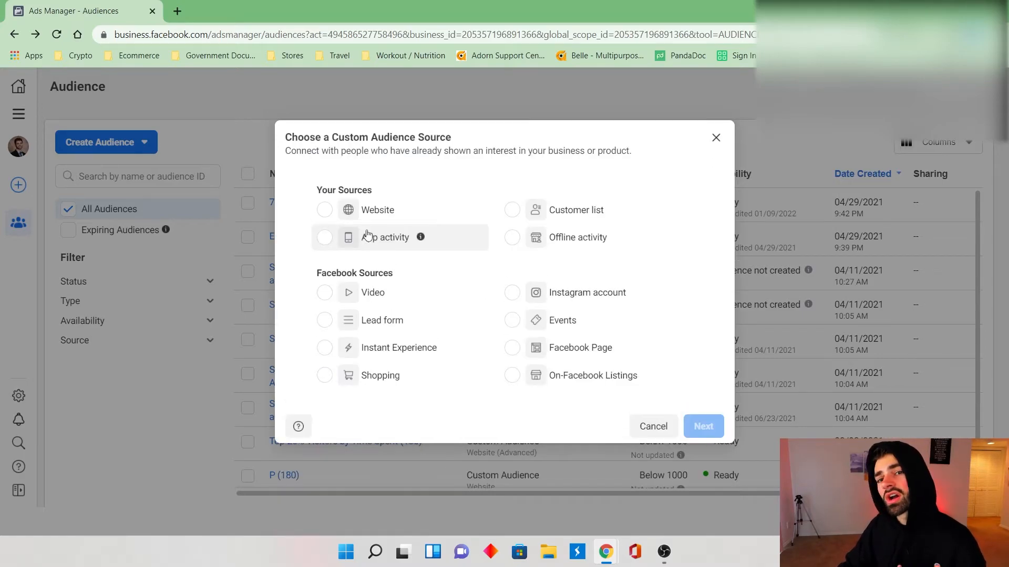
pyautogui.click(520, 294)
pyautogui.click(704, 426)
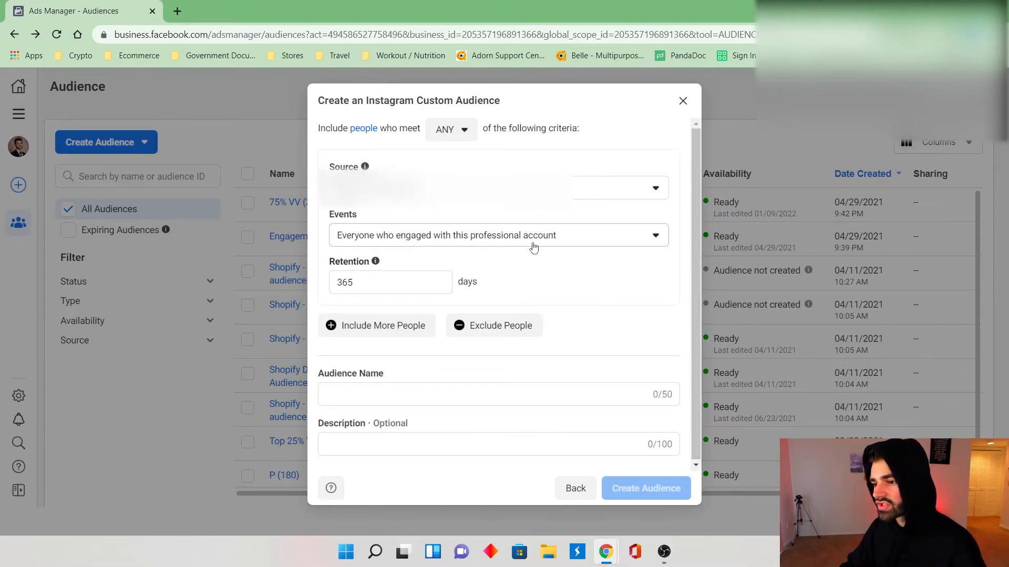
# Name the Instagram source audience "IG Engagements (365 Days)" and create it
pyautogui.doubleClick(405, 284)
pyautogui.click(443, 392)
pyautogui.write('IG Enga')
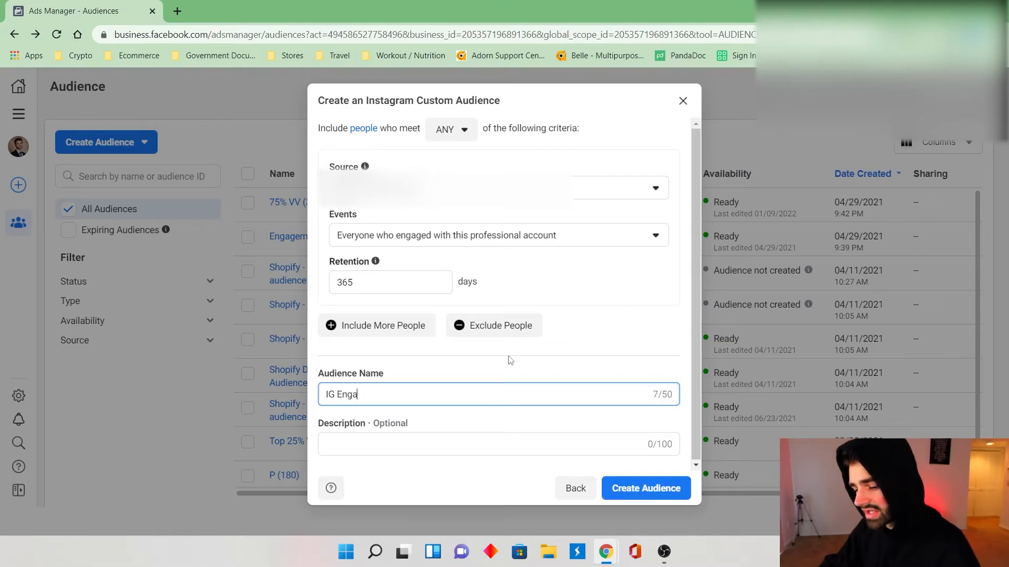
pyautogui.write('gements (365 Days)')
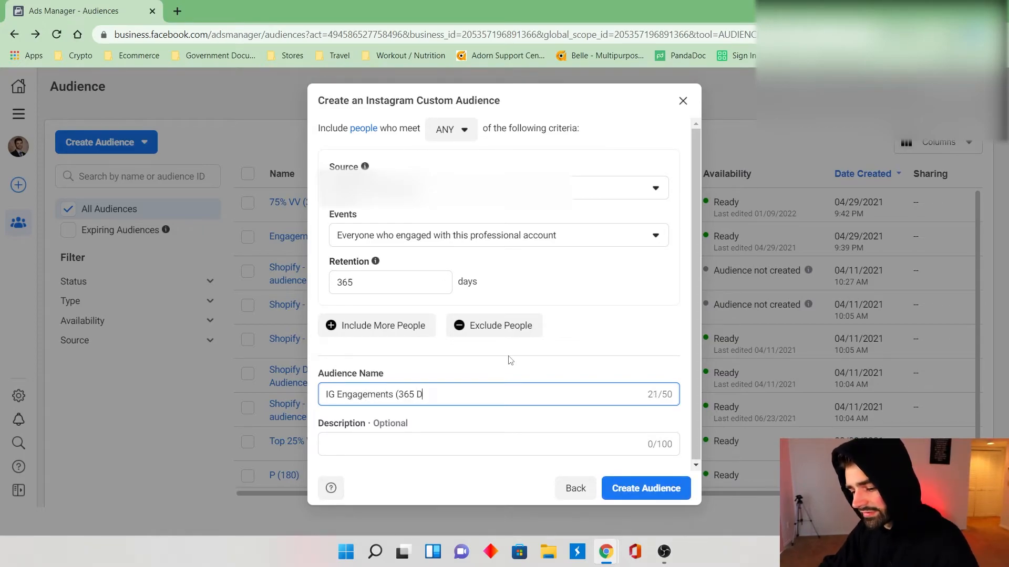
pyautogui.click(655, 489)
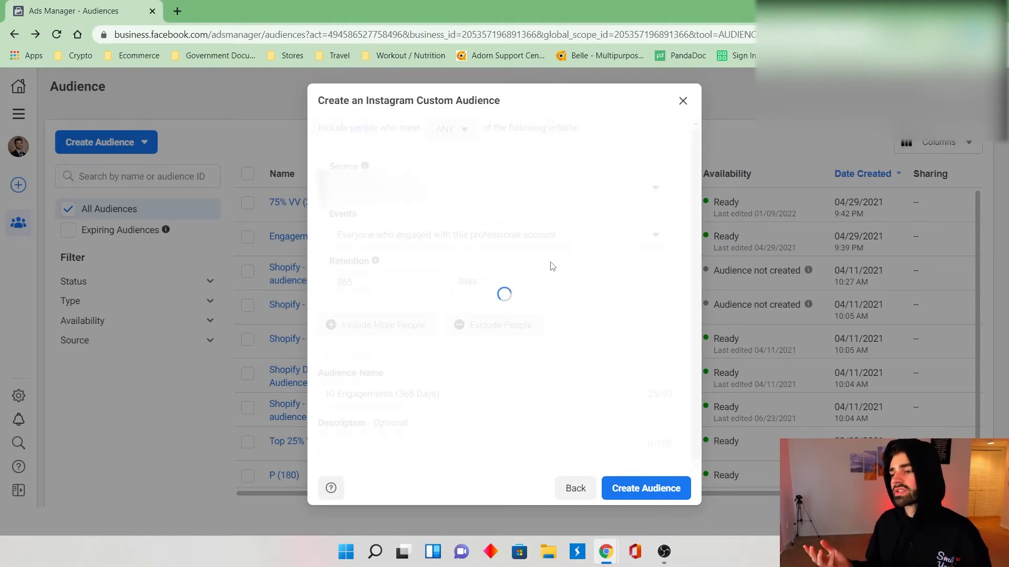